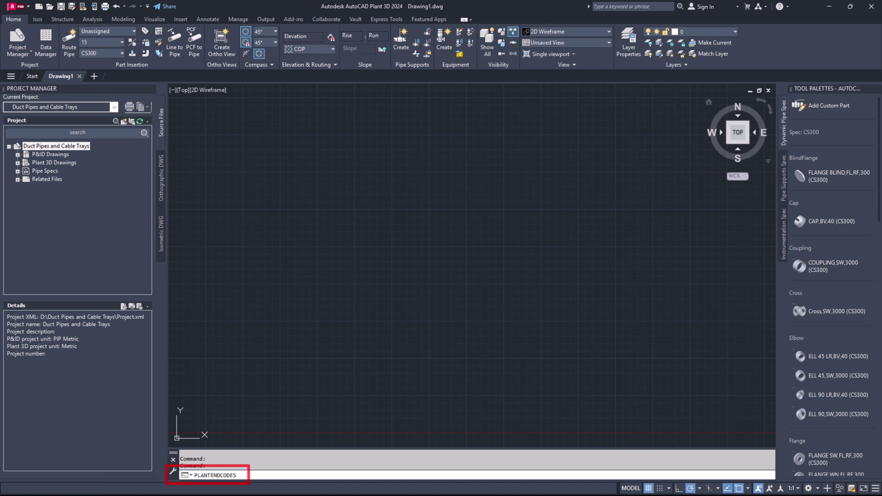
Add a plant endcode CT with the description Duct Pipes and Cable Trays and cutback allowed
key("Return")
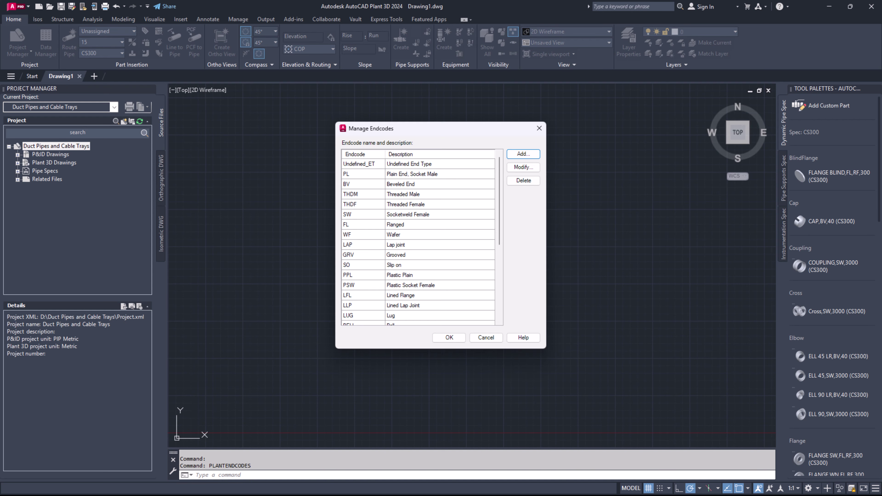
left_click(523, 153)
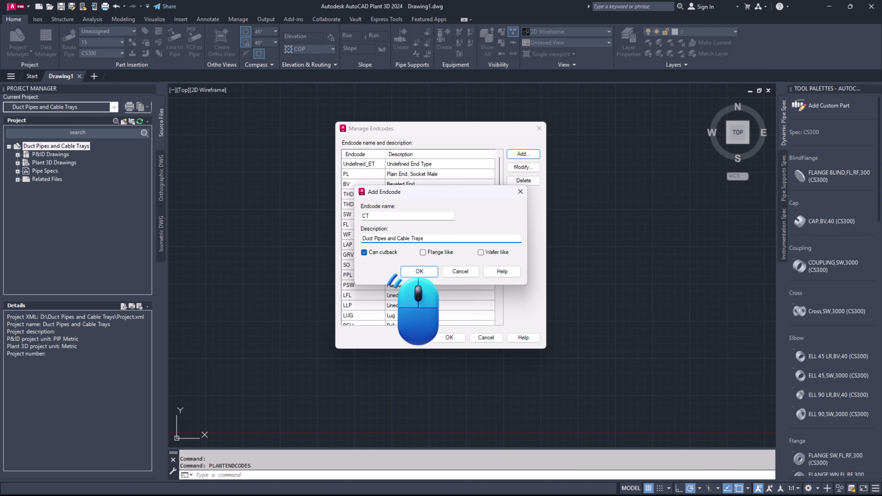
left_click(420, 271)
left_click(449, 338)
In the project's piping connection settings, add a simple joint DuctPipesCableTrays connecting CT to CT with a Buttweld fastener
right_click(80, 145)
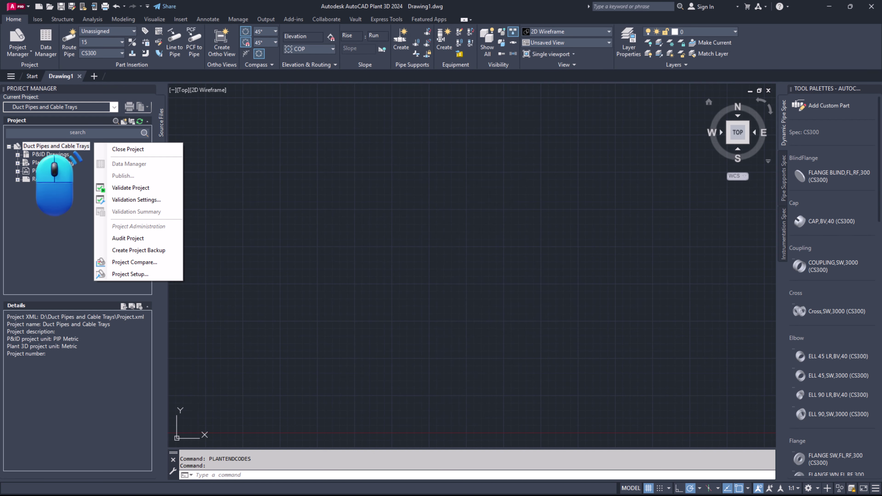
left_click(125, 274)
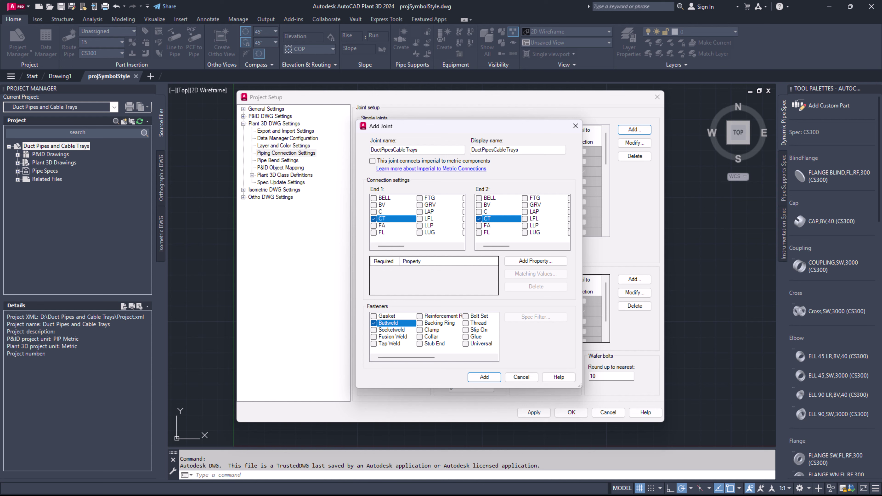
left_click(484, 377)
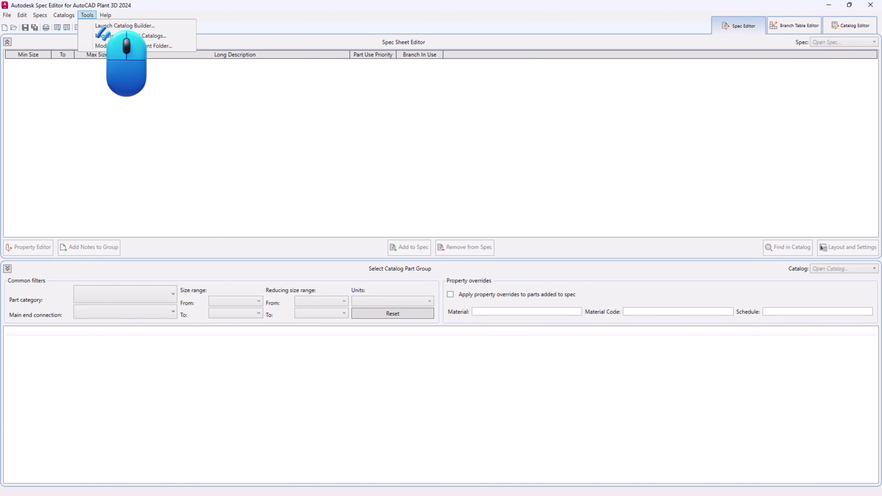
From the Spec Editor, launch Catalog Builder and create a metric catalog template Duct Pipes and Cable Trays in the CPak Common folder
left_click(120, 26)
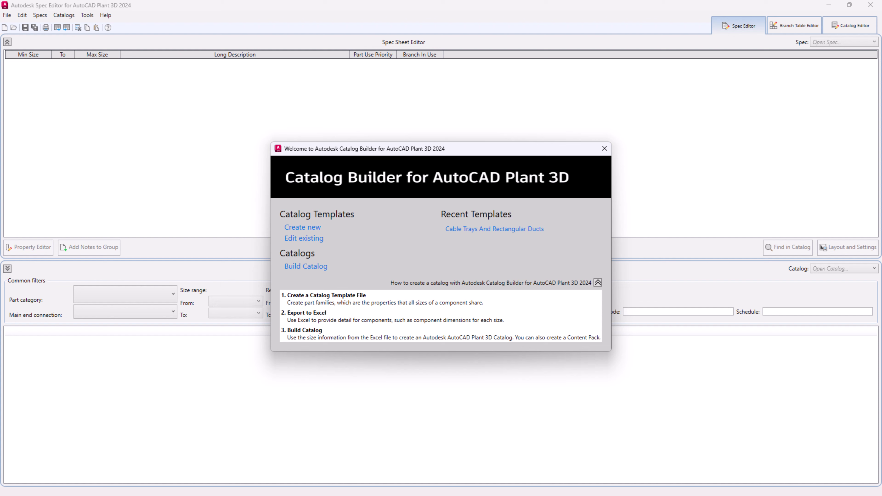
left_click(303, 227)
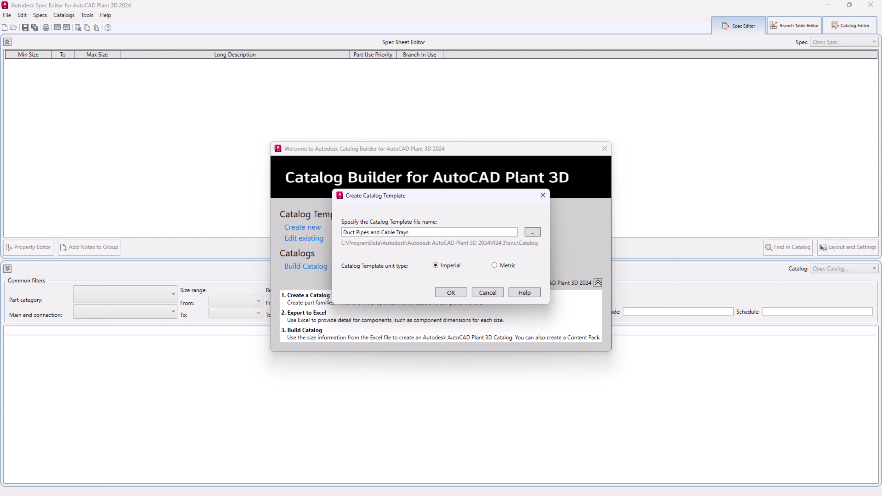
left_click(533, 232)
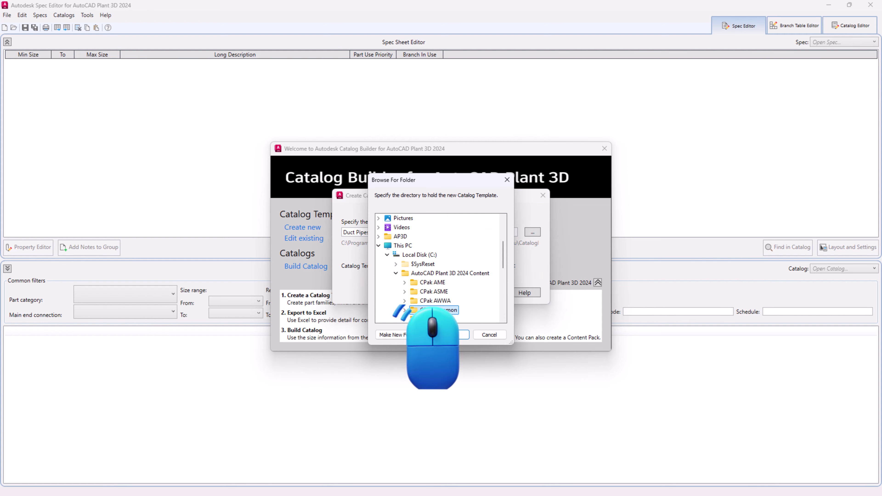
left_click(454, 335)
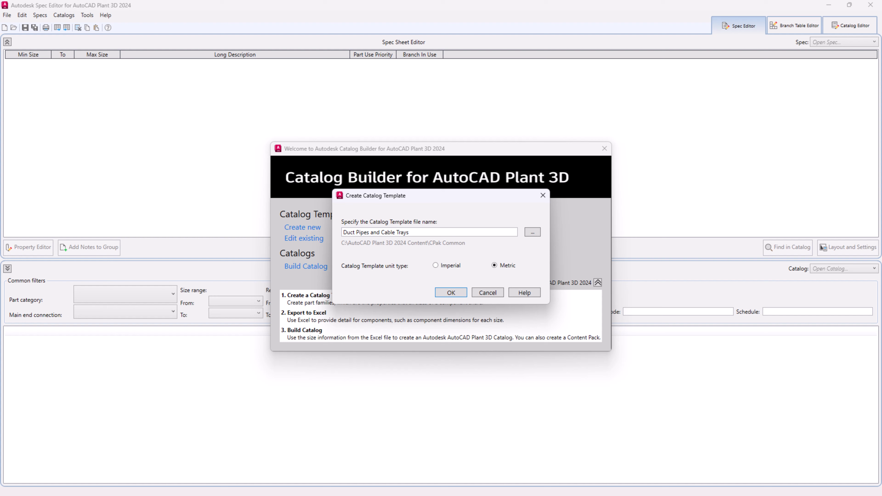
left_click(450, 292)
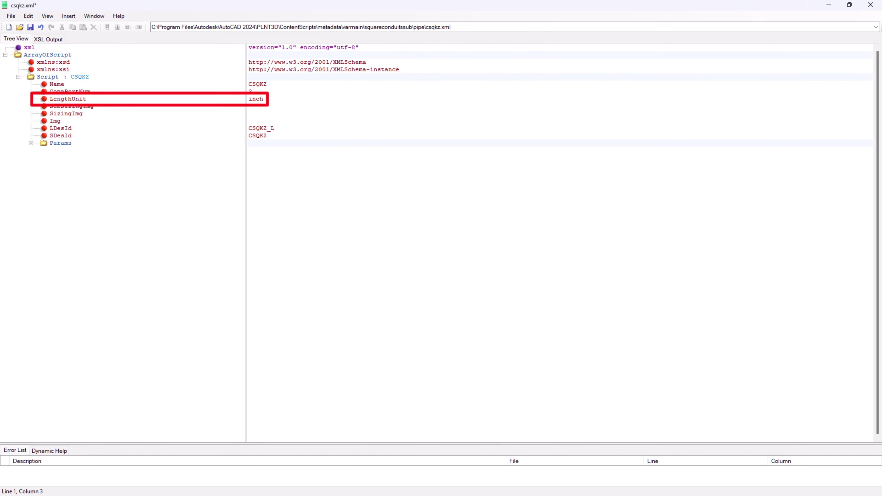
In the XML editor, expand the parameters of the CSQKZ script in csqkz.xml
left_click(31, 143)
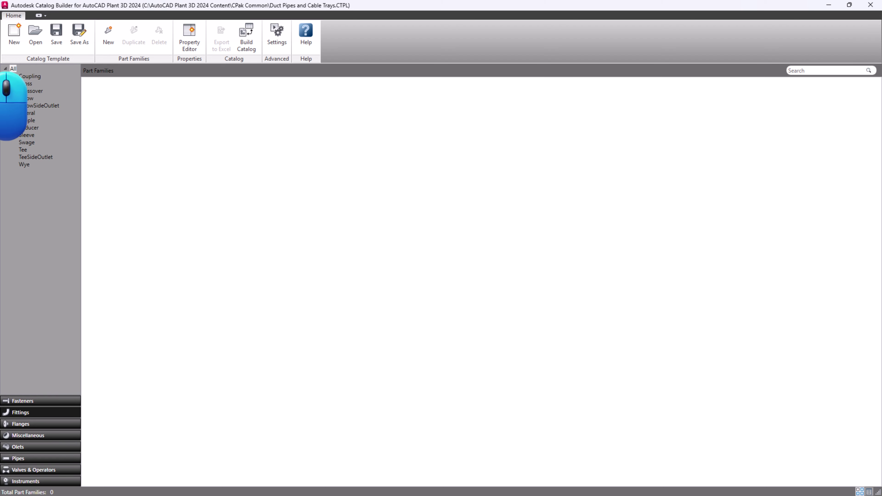
In Catalog Builder, create Duct Pipe, Cable Tray, Duct Tee and Cable Tray Tee fitting families and export them to Excel as Duct Pipes and Cable Trays
right_click(25, 150)
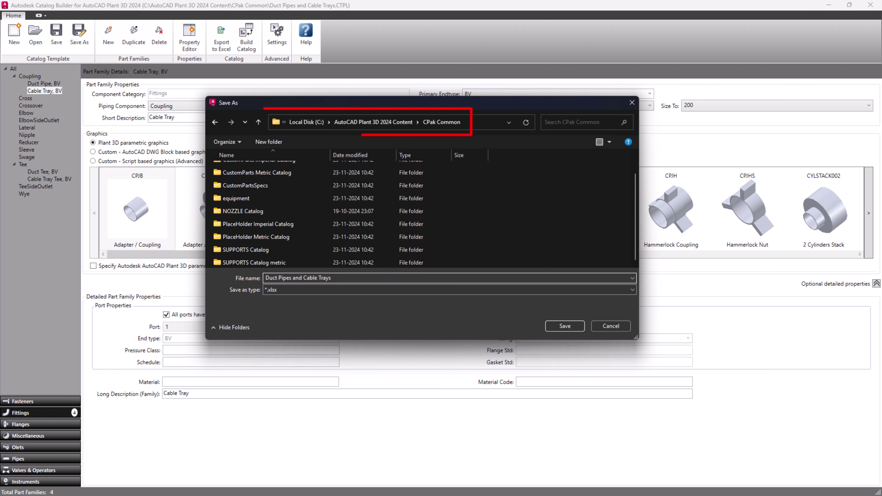
left_click(565, 326)
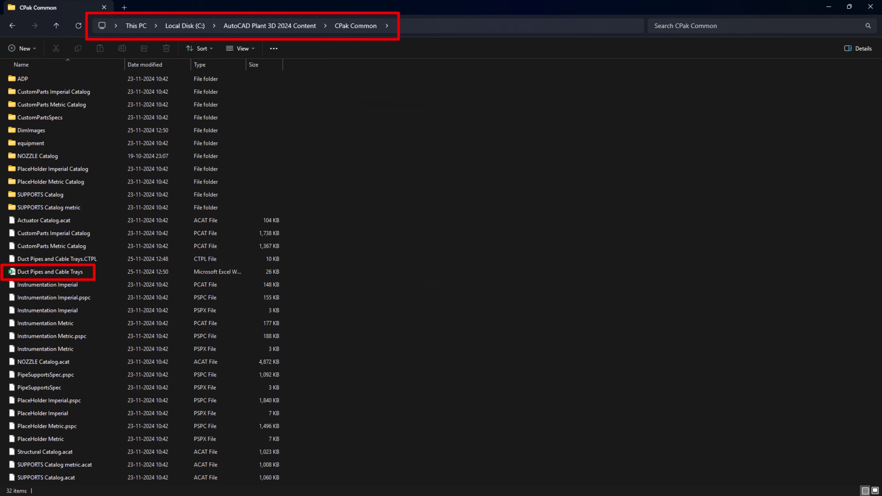
In Excel, unprotect the Cable Tray,BV sheet and define shape CSQKZ with W 200, H 100, L 1000, OF -1 and TO 1
right_click(72, 478)
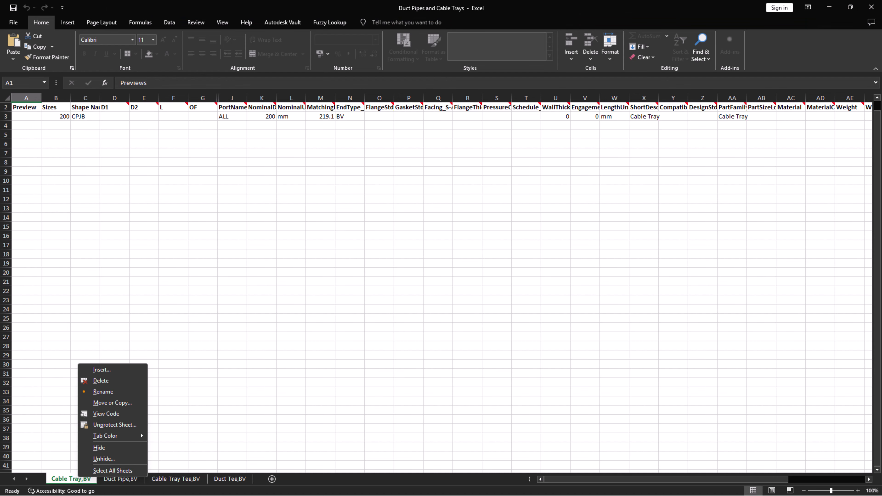
left_click(114, 424)
left_click(7, 98)
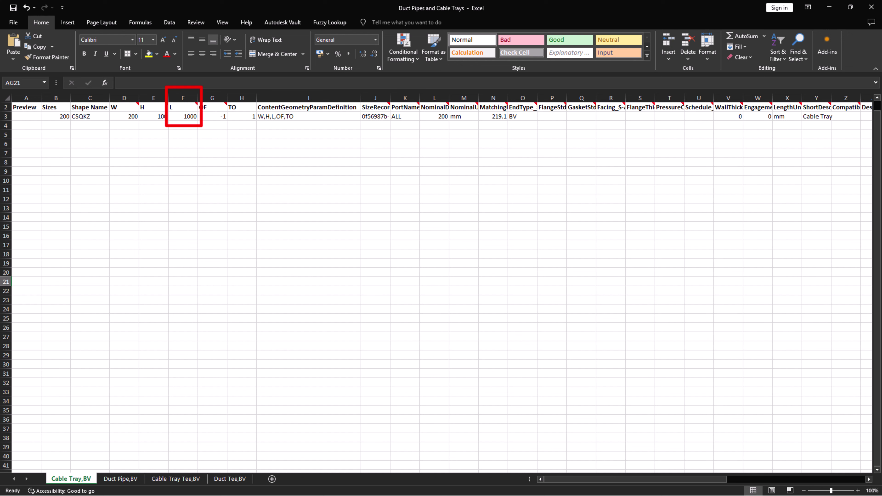
Define Duct Pipe,BV as shape CSQKZ with L 1000 and TO 0, and Duct Tee,BV as CSQTK with L1 300, OF -1 and TO 0
key("ctrl+Page_Down")
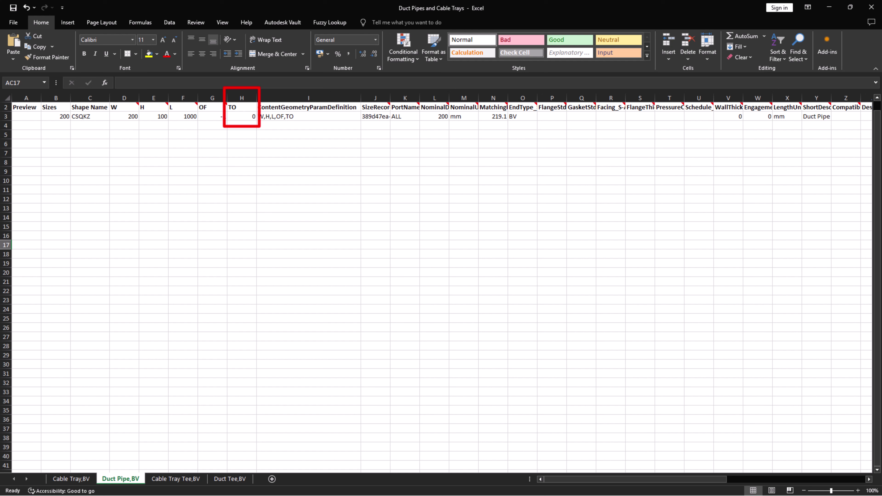
left_click(70, 479)
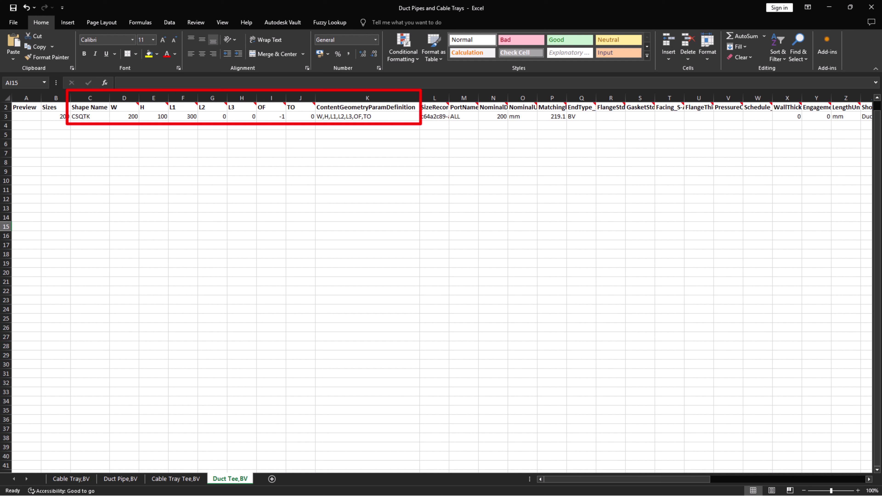
Protect the Cable Tray,BV sheet again and close the saved workbook
right_click(66, 478)
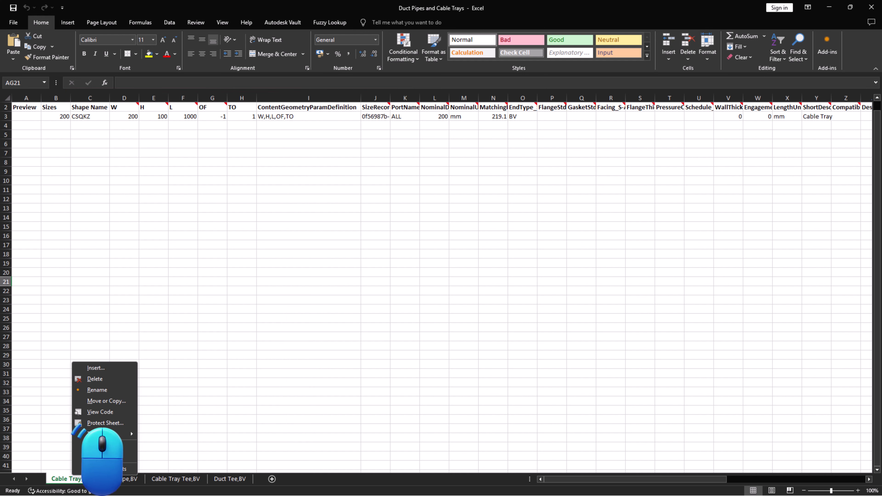
left_click(82, 423)
left_click(115, 461)
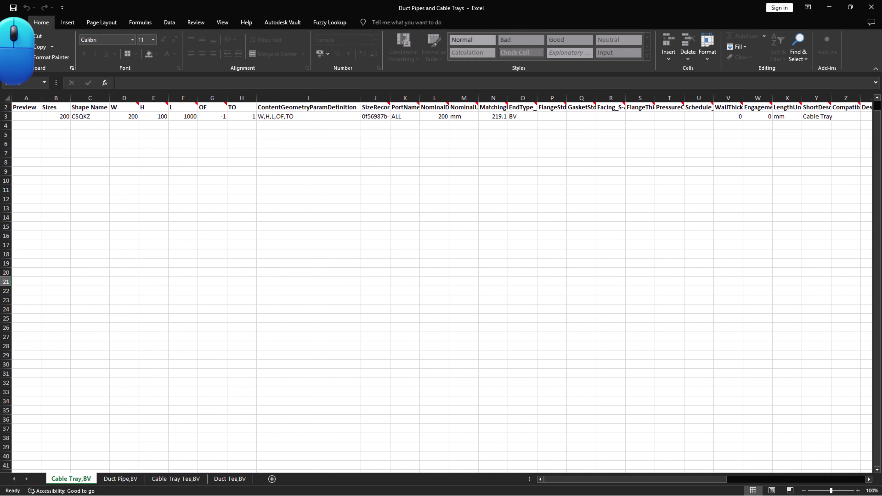
left_click(871, 7)
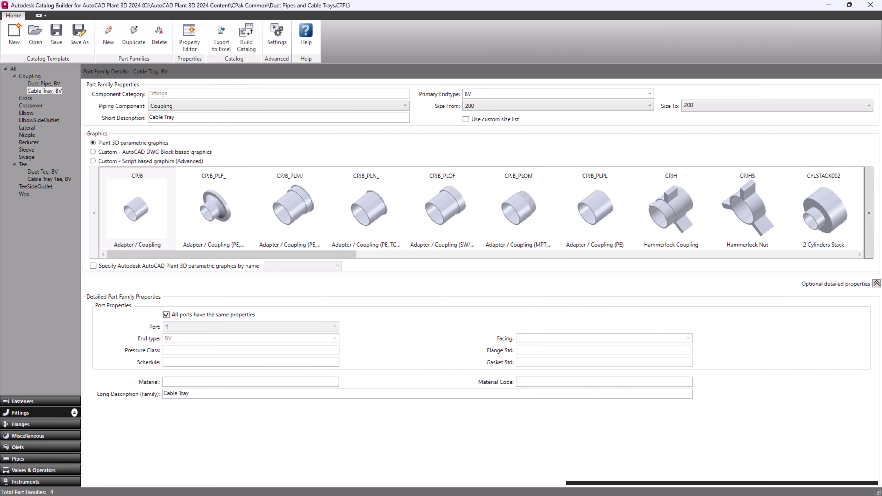
In Catalog Builder, build a catalog from the Duct Pipes and Cable Trays workbook and save it as a new catalog of the same name
left_click(246, 37)
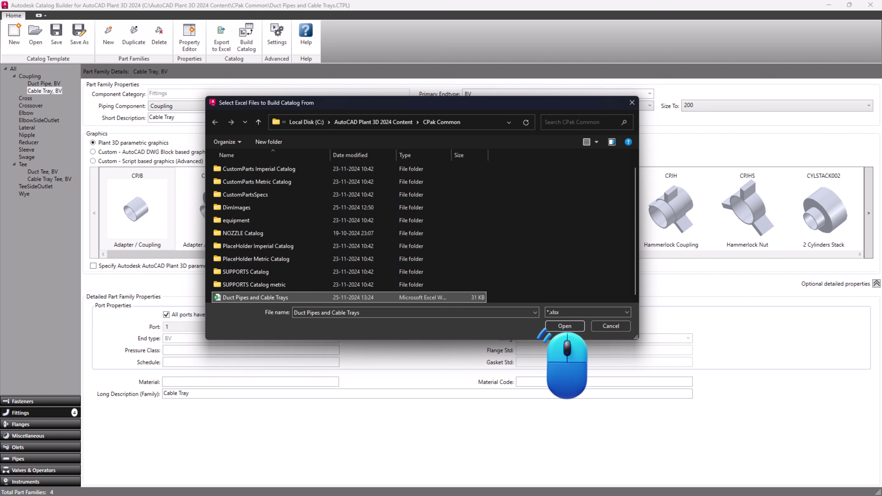
left_click(565, 325)
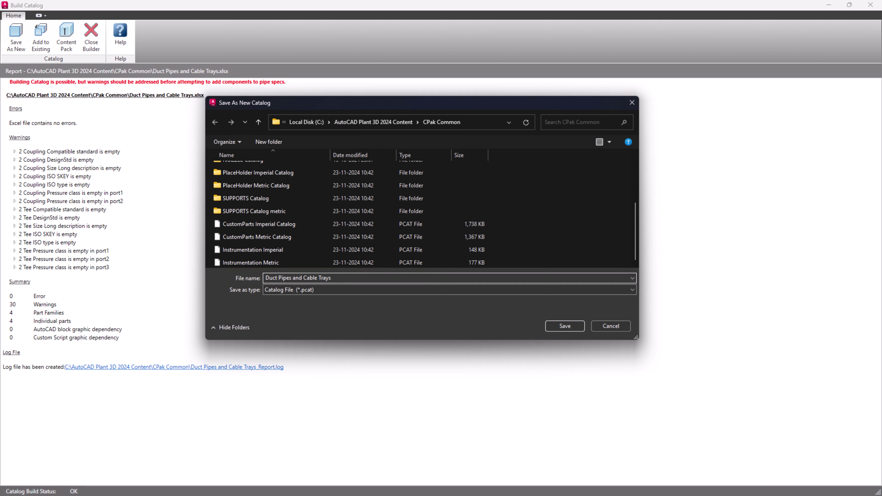
key("Return")
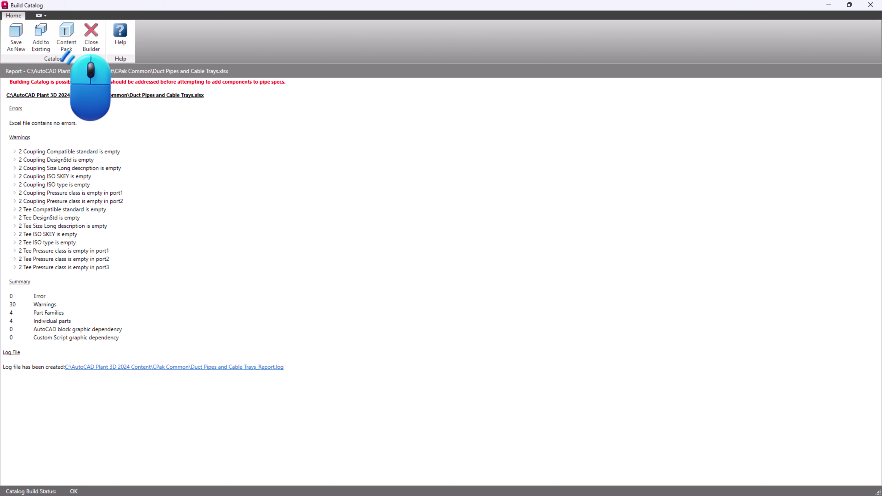
left_click(91, 36)
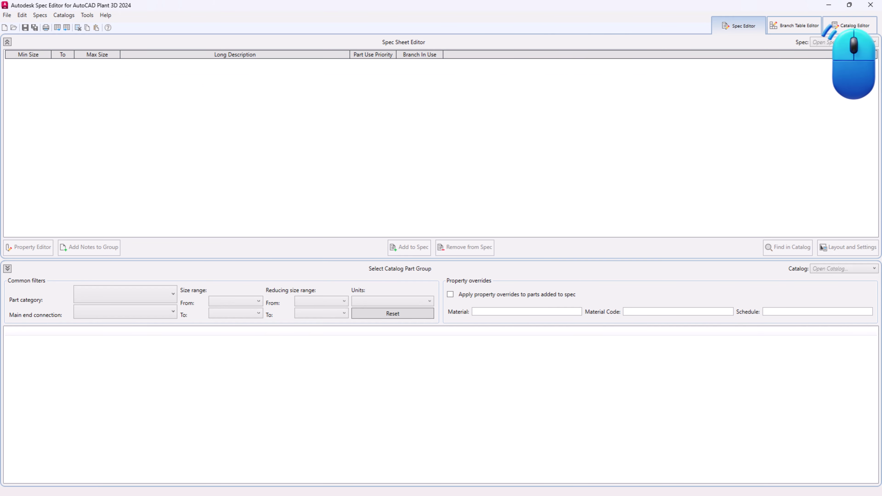
Open the Duct Pipes and Cable Trays catalog from the CPak Common folder in the Catalog Editor
left_click(851, 26)
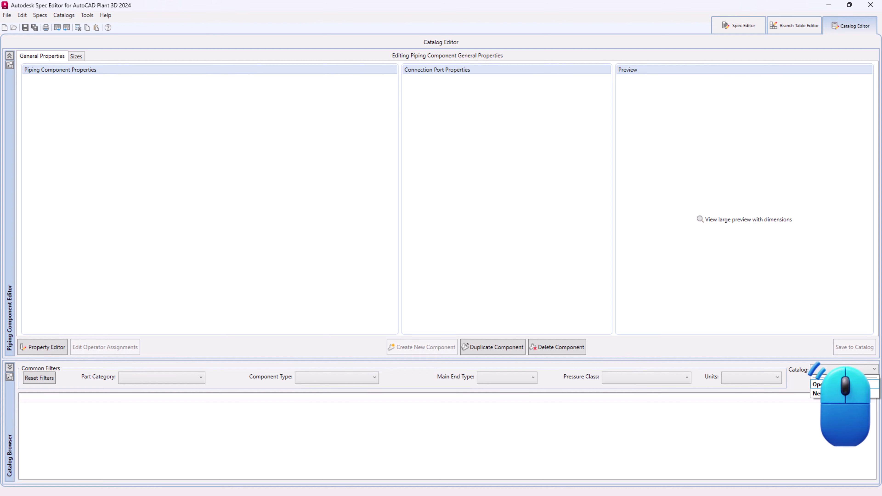
left_click(841, 369)
left_click(833, 384)
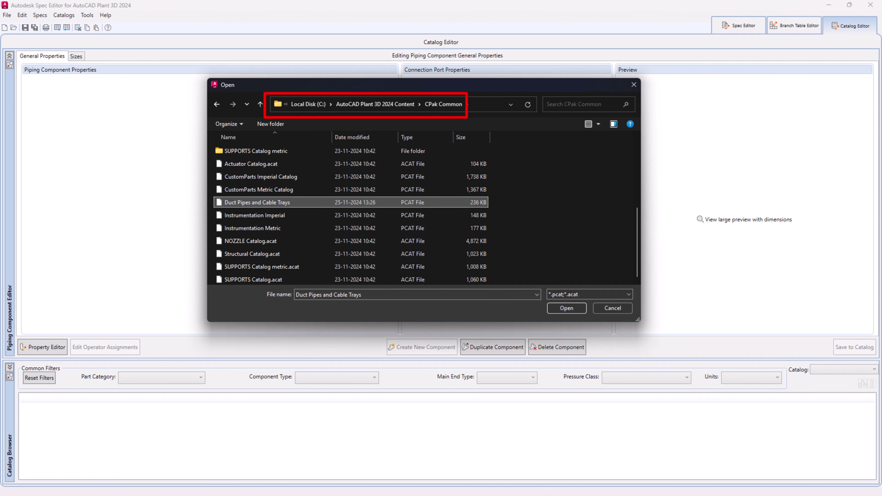
left_click(567, 308)
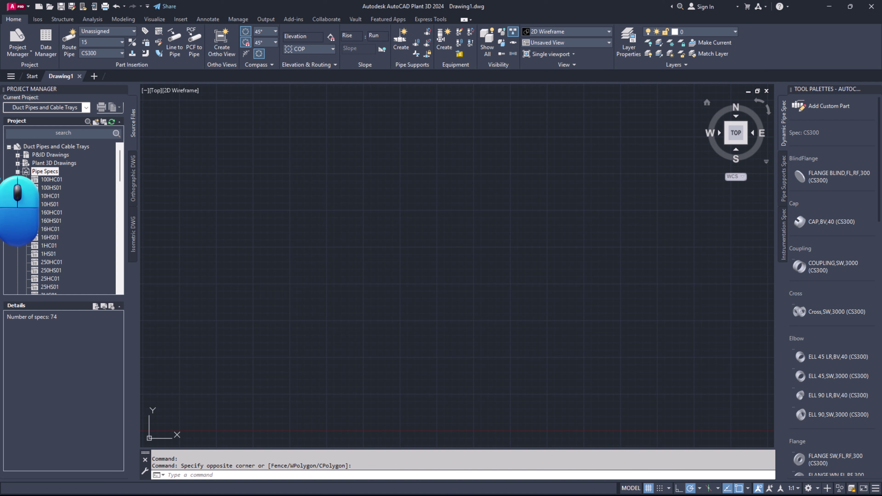
Open the project's CS150 pipe spec from AutoCAD Plant 3D and add the four cable tray and duct parts to it
scroll(86, 228, "down", 8)
right_click(62, 204)
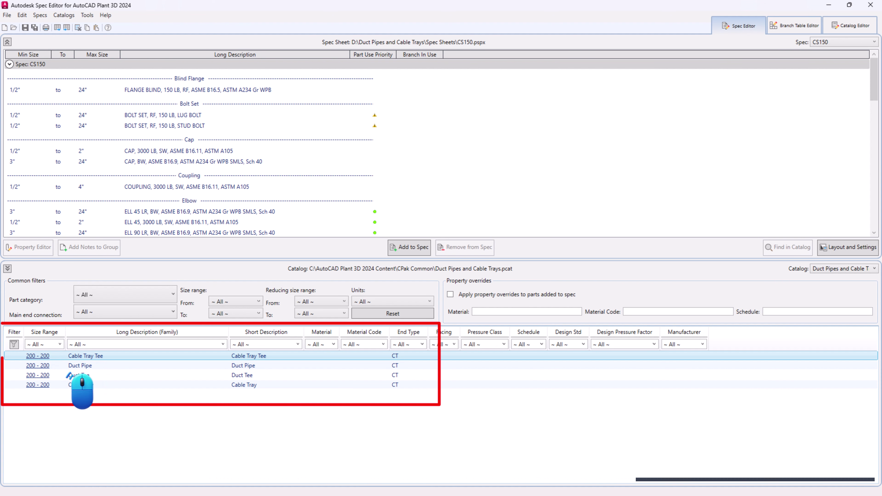
left_click(409, 247)
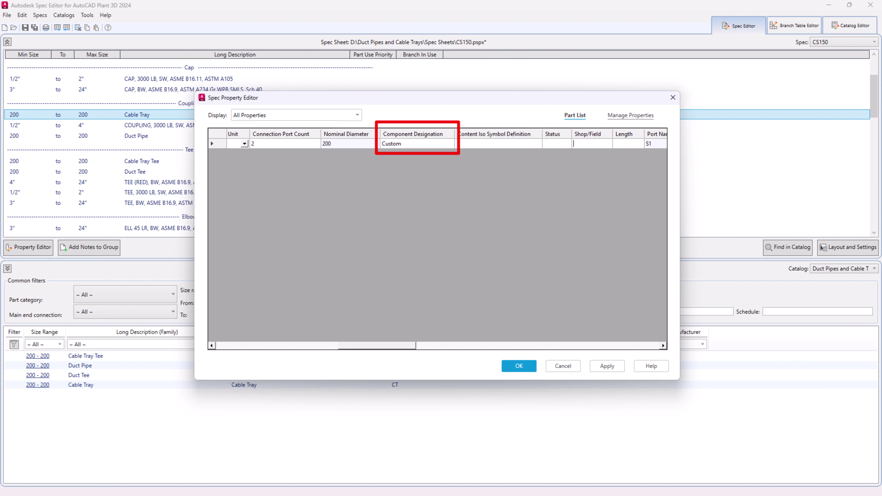
Set the Component Designation of the Cable Tray part to Custom and save the CS150 spec
left_click(519, 366)
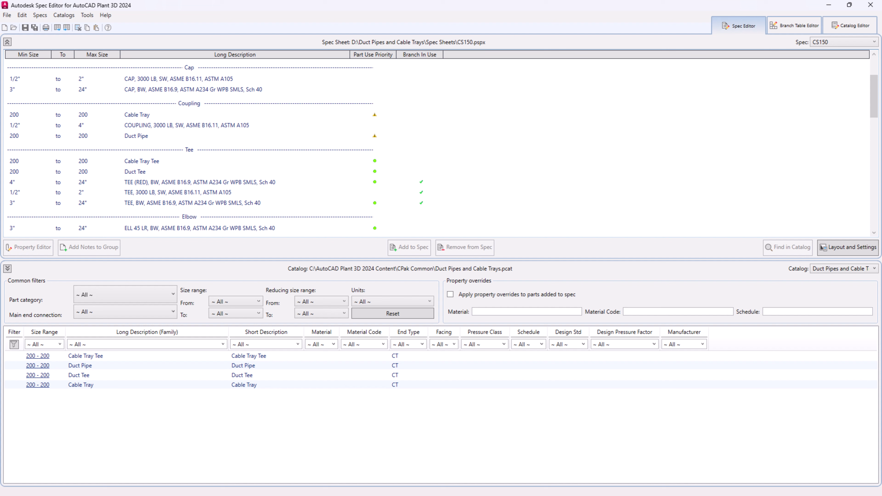
left_click(25, 27)
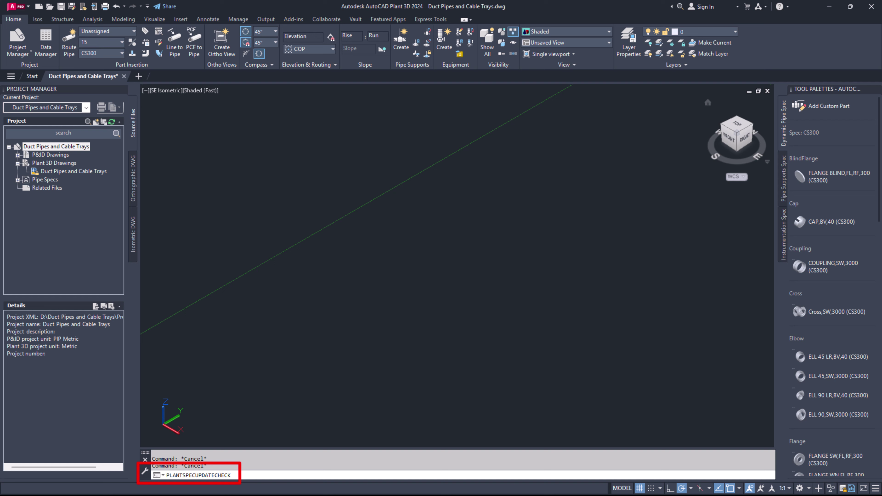
In AutoCAD Plant 3D, set the pipe spec to CS150 at size 200 and place connected cable tray and duct runs with tees
left_click(122, 53)
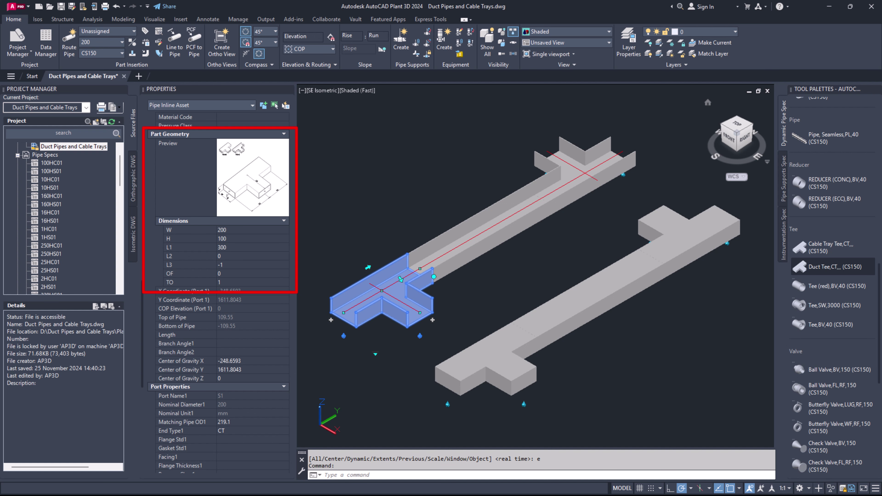
Inspect the part geometry dimensions of the straight cable tray, the duct tee and the straight duct pipe
key("Escape")
left_click(451, 250)
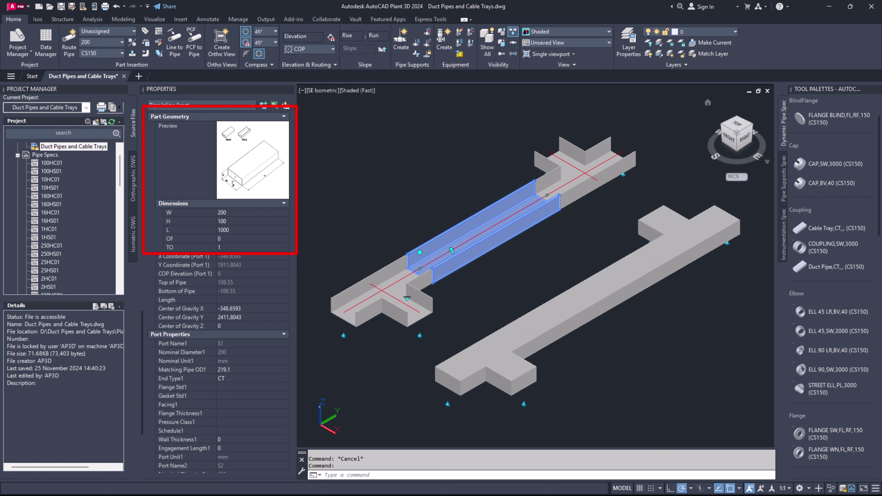
left_click(505, 347)
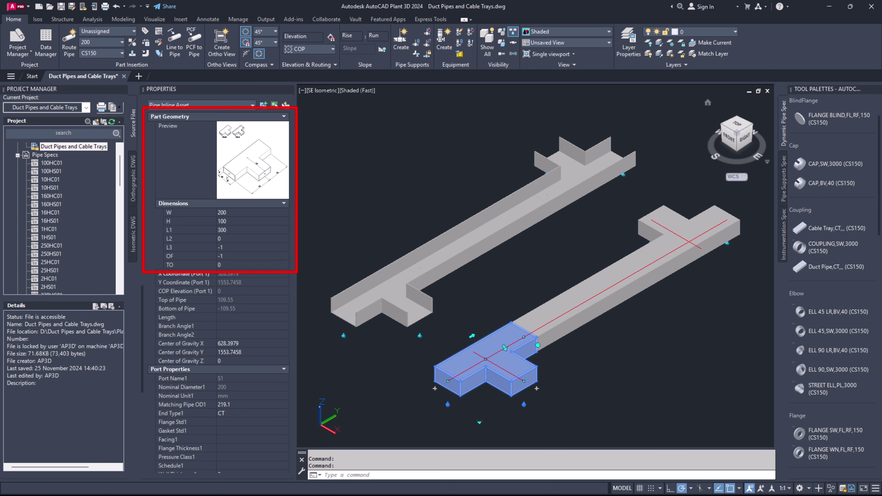
key("Escape")
left_click(555, 319)
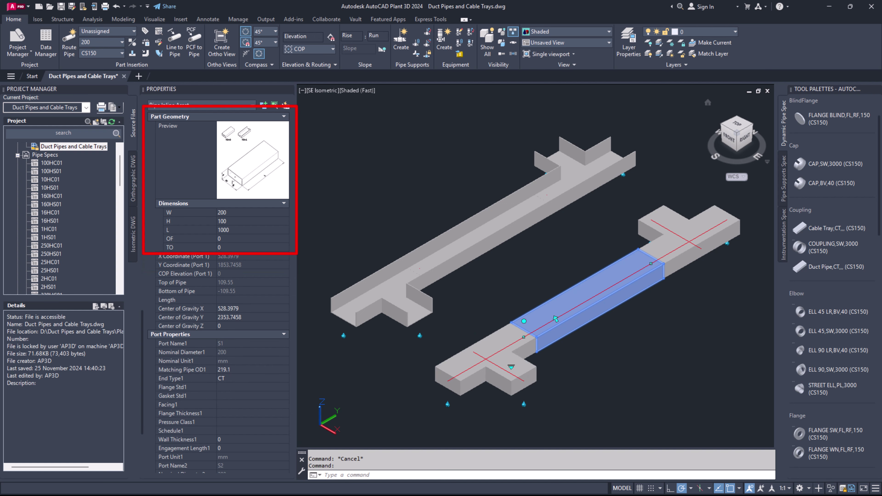